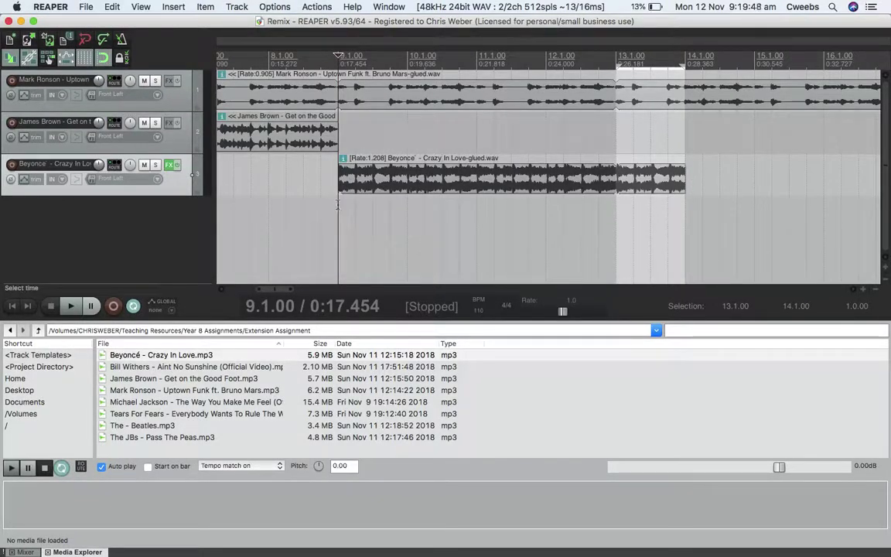
Show track 3's ReaEQ with its 945.1 Hz high-pass band and its automation envelope list
{"action": "left_click", "coordinate": [171, 165]}
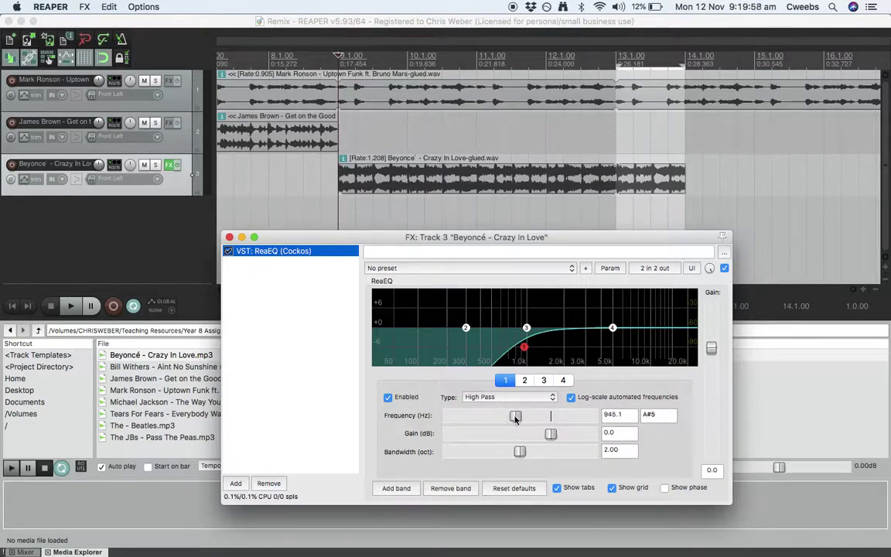
{"action": "left_click_drag", "start_coordinate": [580, 242], "coordinate": [612, 243]}
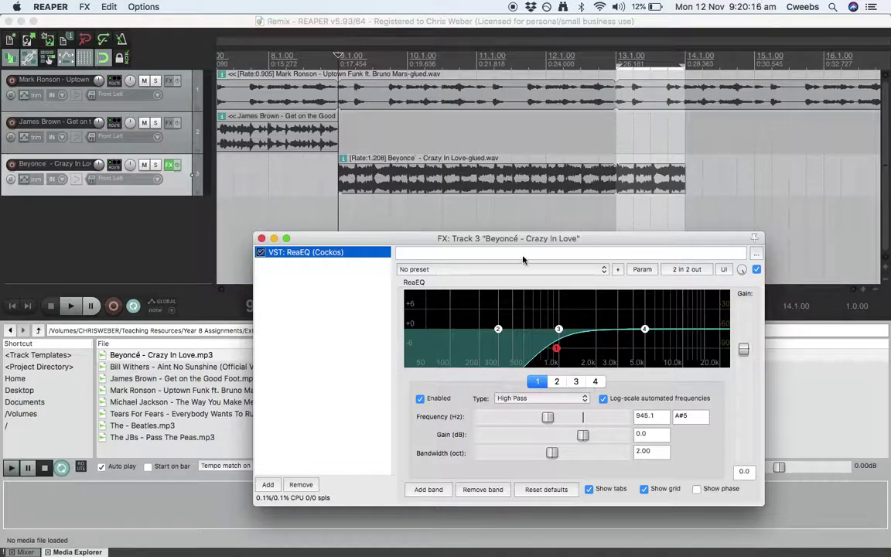
{"action": "left_click_drag", "start_coordinate": [641, 244], "coordinate": [631, 261]}
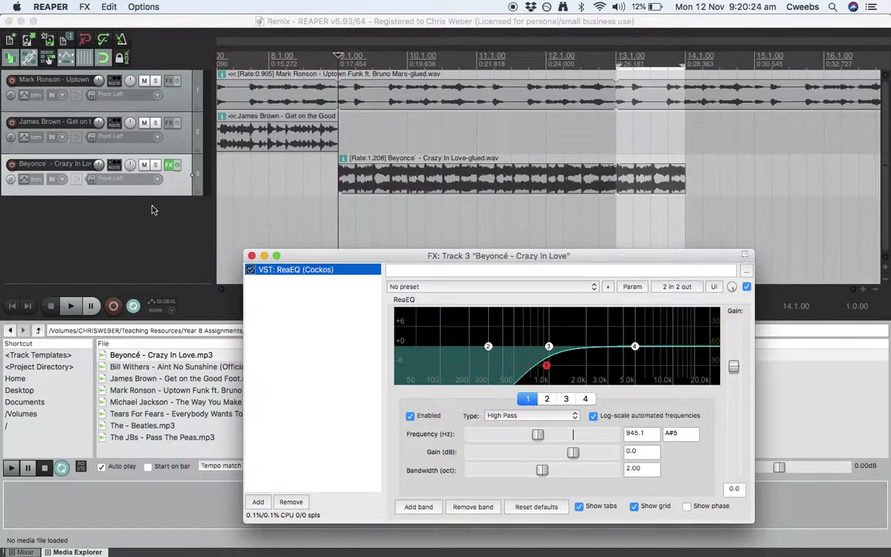
{"action": "left_click", "coordinate": [25, 181]}
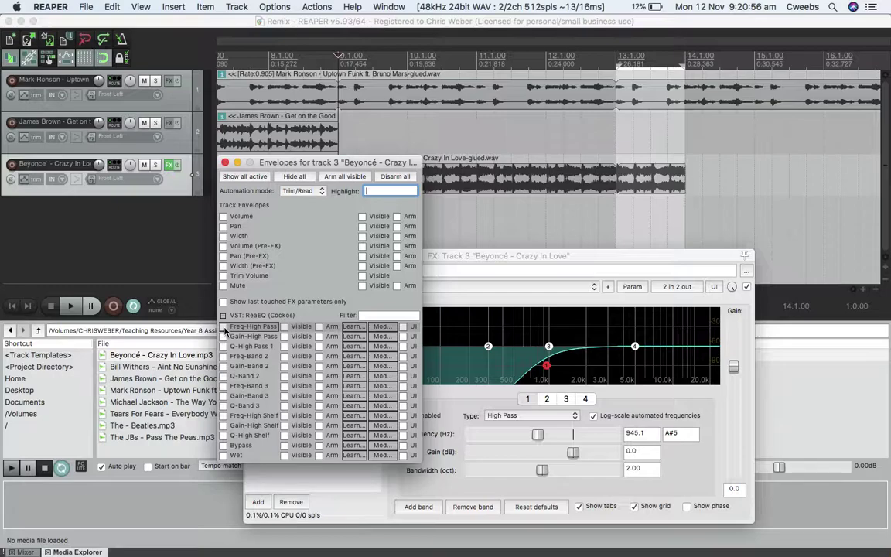
Arm a visible ReaEQ Freq-High Pass envelope lane for the Beyoncé track, leaving Learn settings unchanged
{"action": "left_click", "coordinate": [224, 327]}
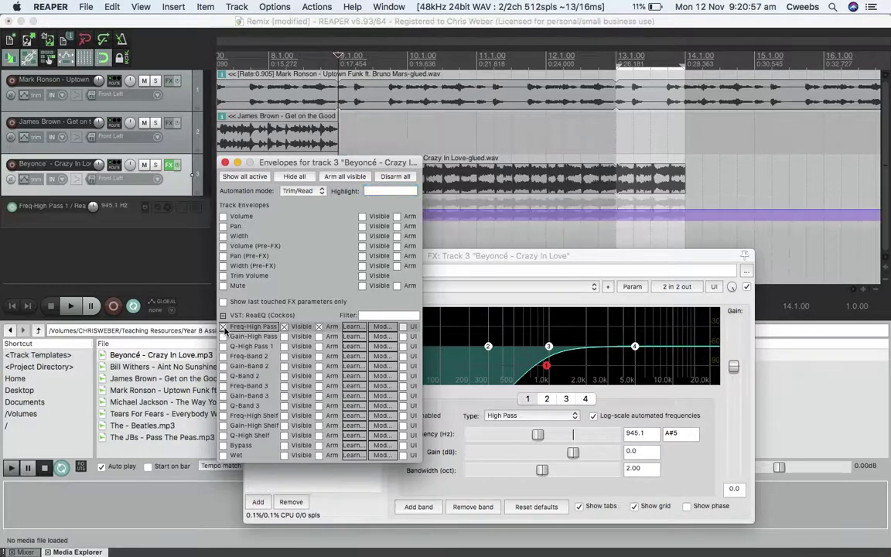
{"action": "left_click", "coordinate": [354, 327]}
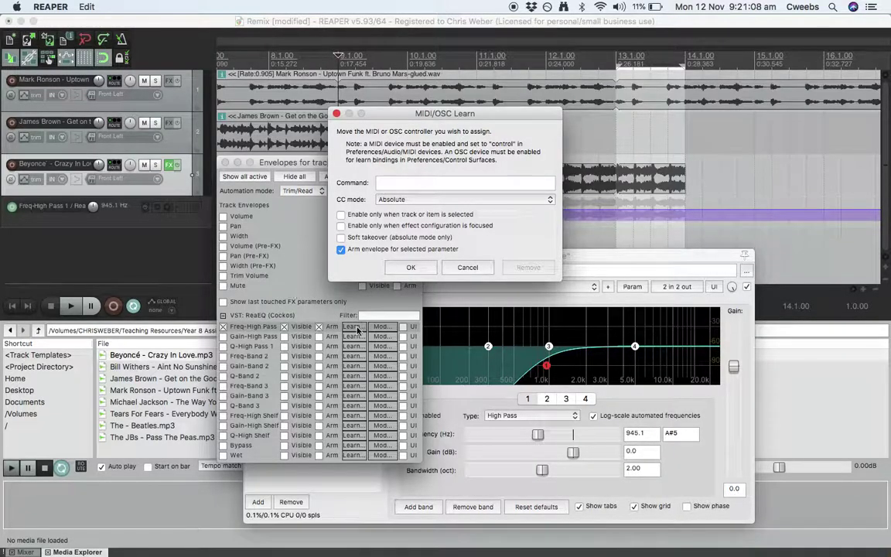
{"action": "left_click", "coordinate": [468, 268]}
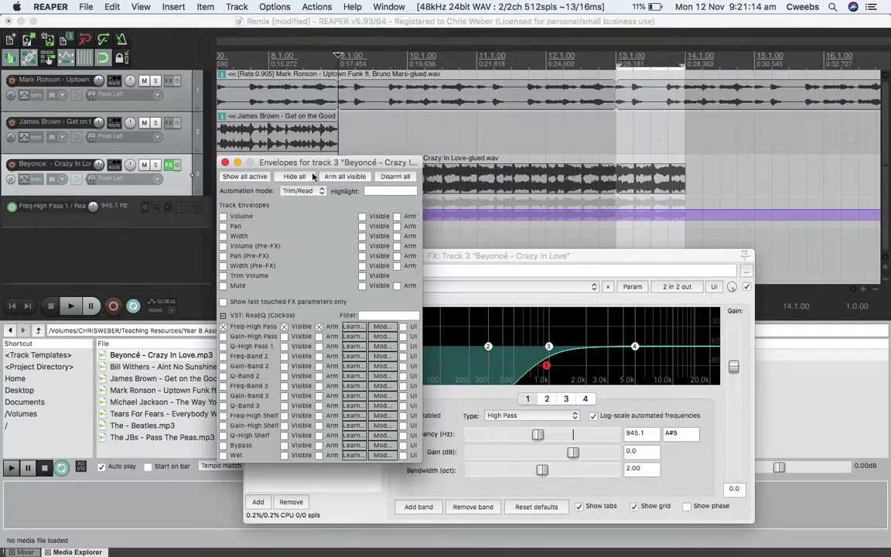
{"action": "left_click_drag", "start_coordinate": [286, 163], "coordinate": [754, 42]}
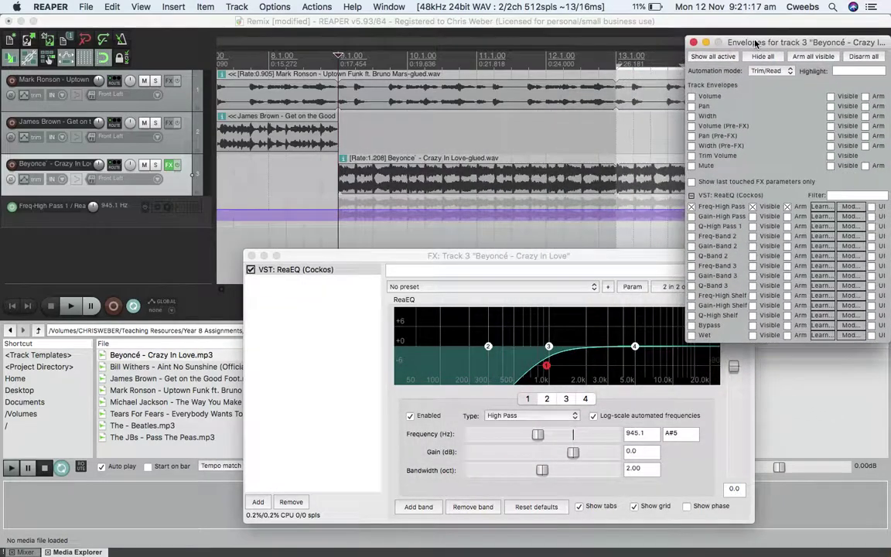
{"action": "left_click", "coordinate": [612, 260]}
Add high-pass envelope points just before the Beyoncé clip and at its start
{"action": "left_click_drag", "start_coordinate": [613, 261], "coordinate": [446, 273]}
{"action": "mouse_move", "coordinate": [339, 209]}
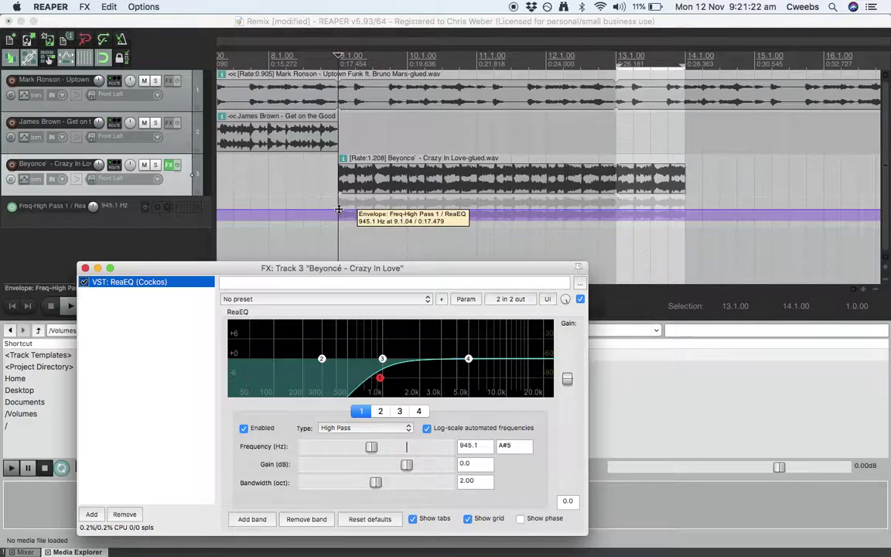
{"action": "right_click", "coordinate": [339, 209]}
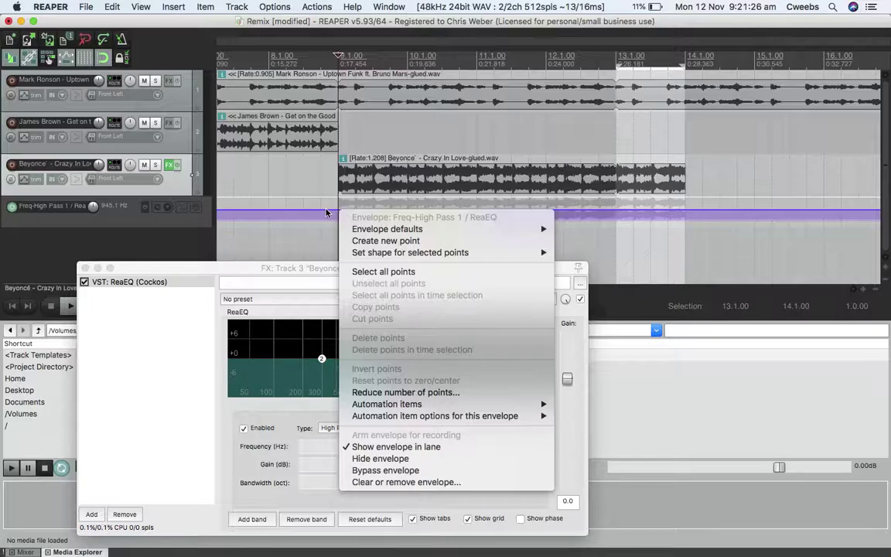
{"action": "left_click", "coordinate": [330, 214]}
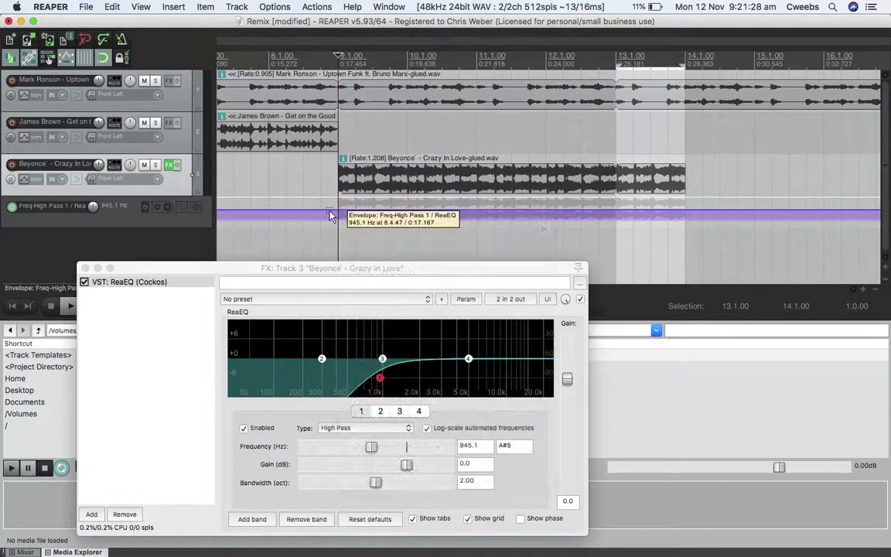
{"action": "right_click", "coordinate": [329, 212]}
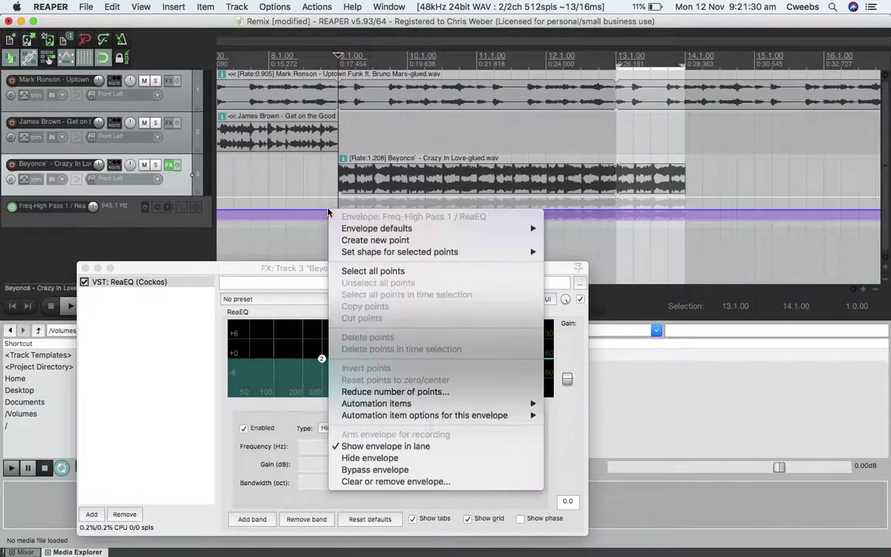
{"action": "left_click", "coordinate": [380, 242]}
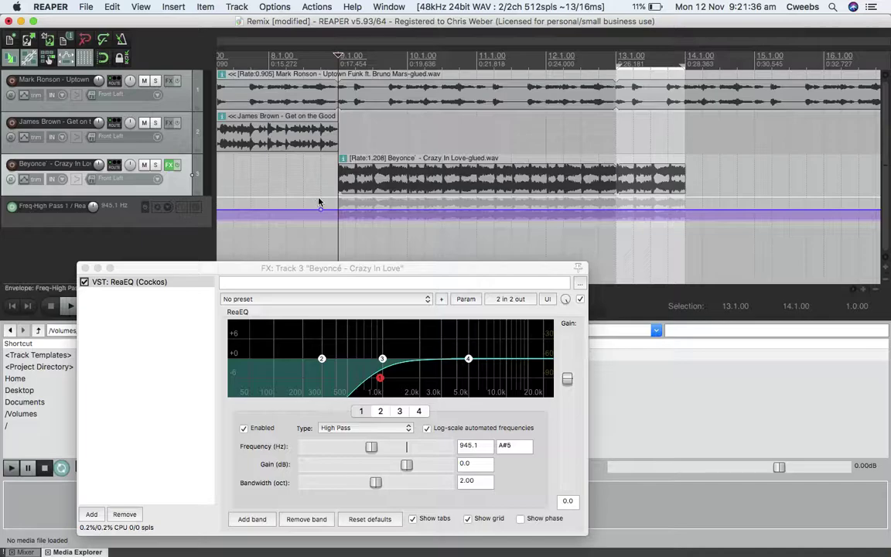
{"action": "right_click", "coordinate": [342, 212]}
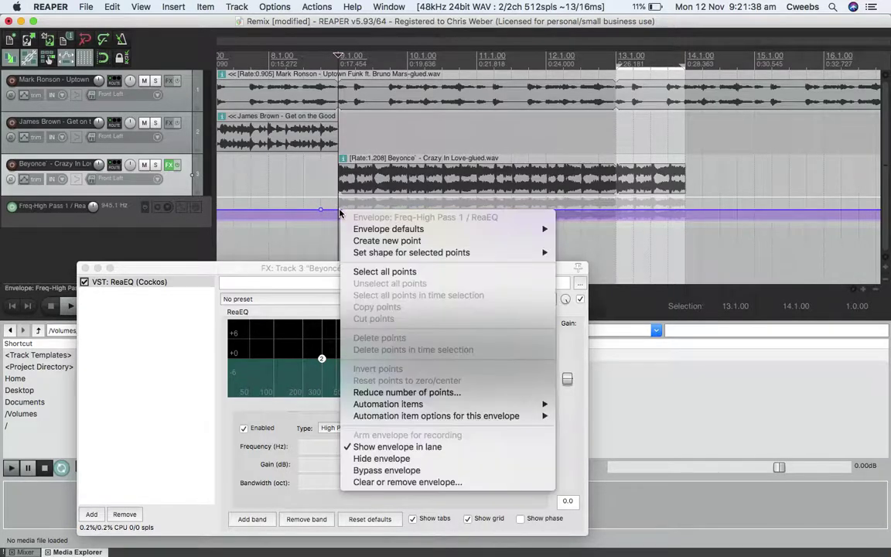
{"action": "left_click", "coordinate": [415, 243]}
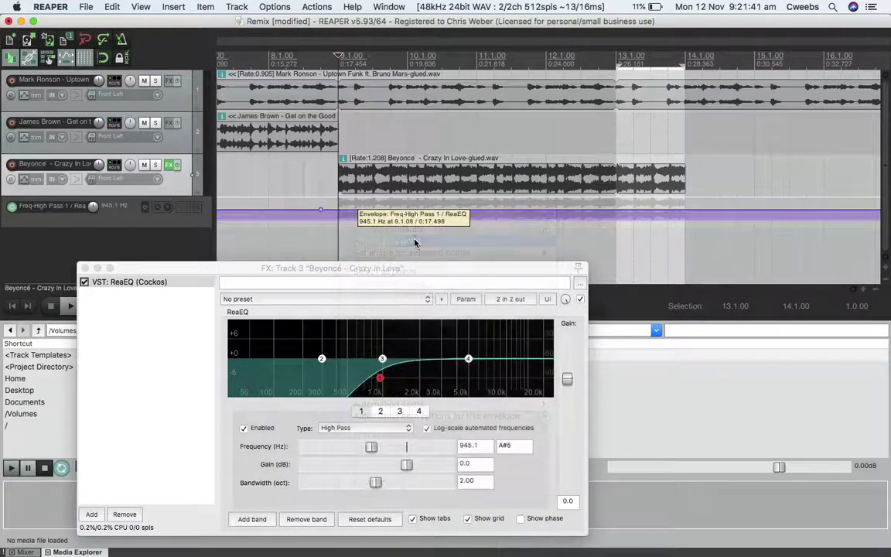
Add two points near bar 14 and raise the bar 9 point to 16450 Hz
{"action": "right_click", "coordinate": [711, 210]}
{"action": "left_click", "coordinate": [503, 230]}
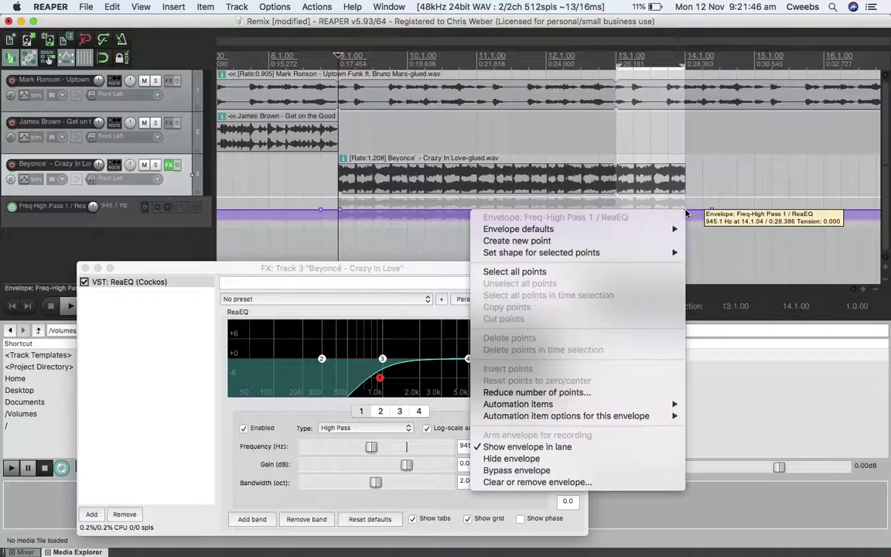
{"action": "right_click", "coordinate": [688, 212]}
{"action": "left_click", "coordinate": [596, 241]}
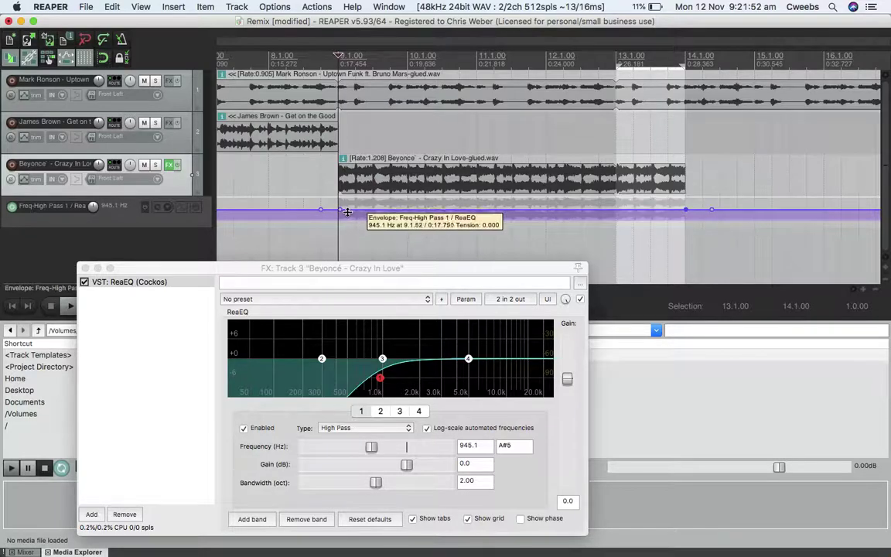
{"action": "left_click_drag", "start_coordinate": [341, 210], "coordinate": [340, 146]}
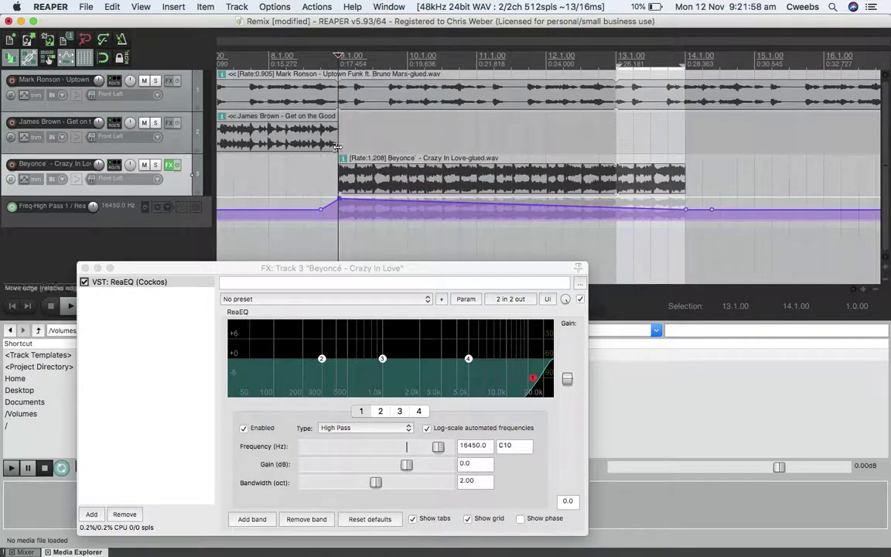
Play the high-pass sweep from bar 8, then again from just after bar 9
{"action": "left_click", "coordinate": [303, 173]}
{"action": "key", "text": "space"}
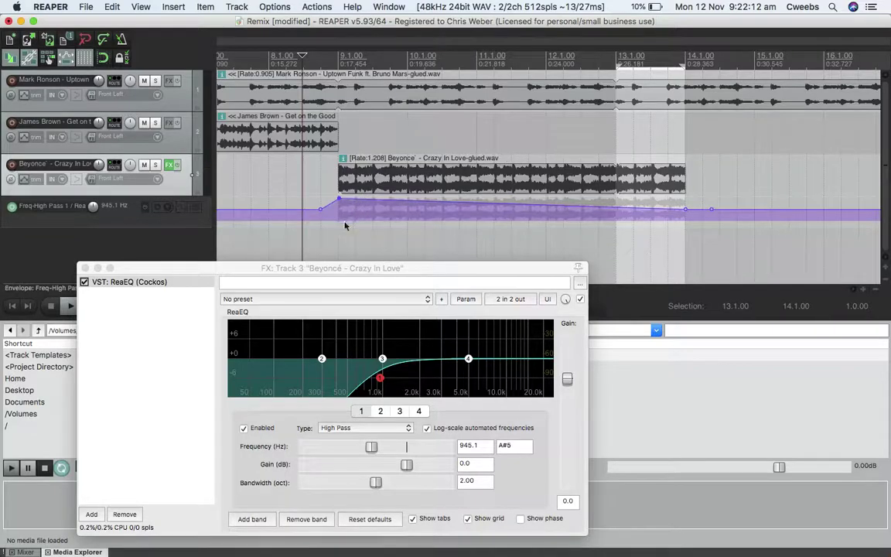
{"action": "left_click", "coordinate": [337, 245]}
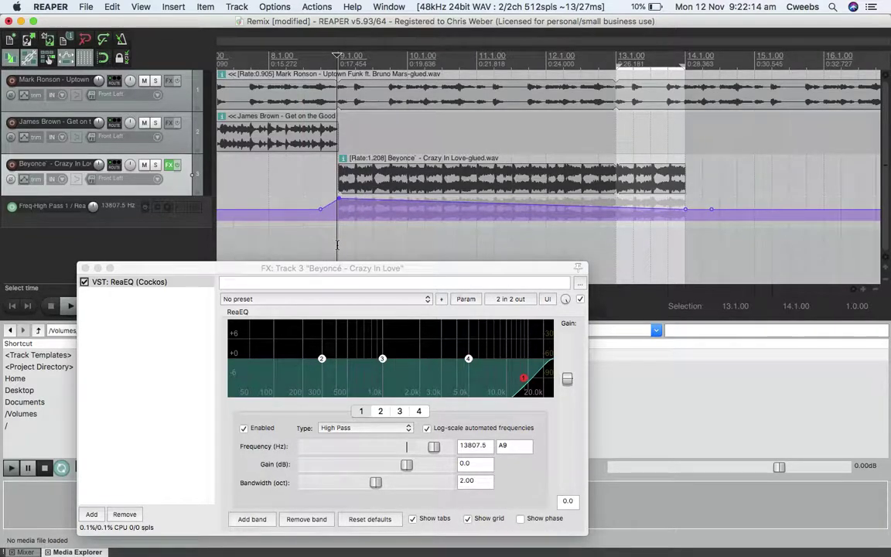
{"action": "key", "text": "space"}
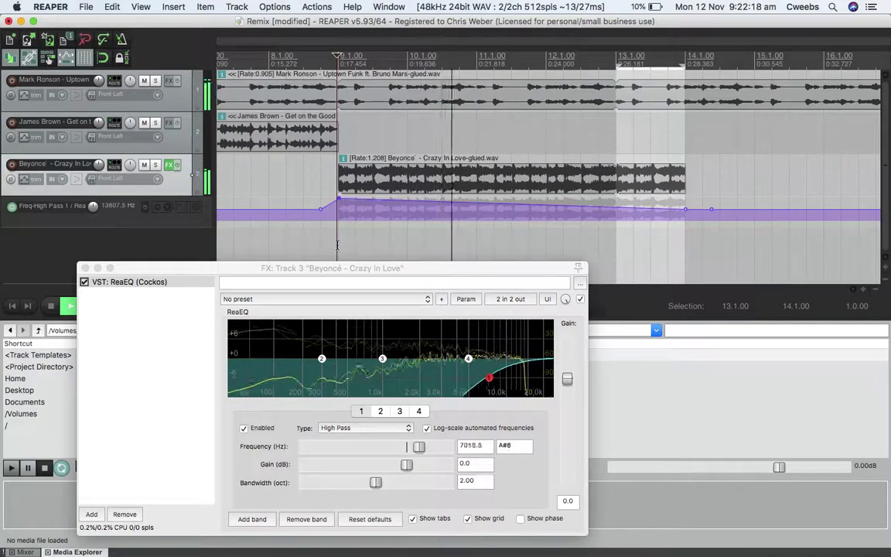
{"action": "key", "text": "space"}
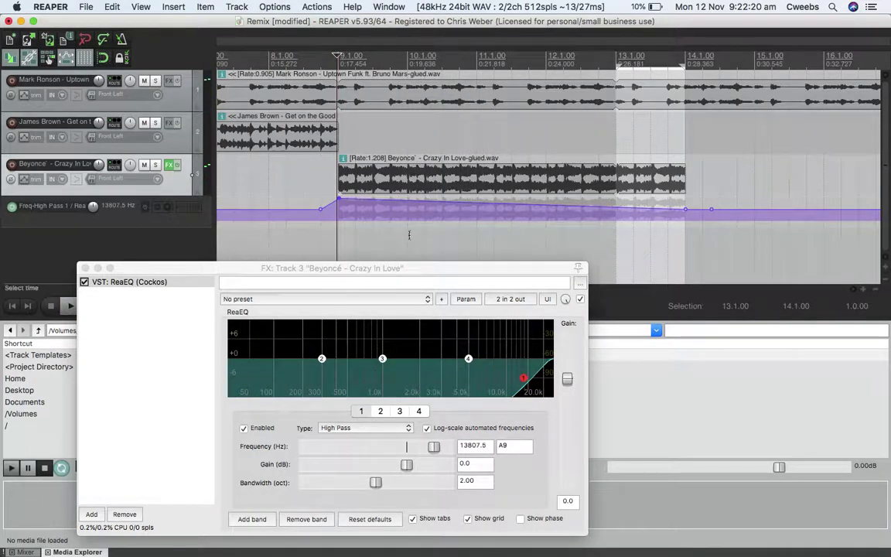
Add an envelope point near bar 11.1, raise it to the top frequency, and audition it
{"action": "right_click", "coordinate": [478, 206]}
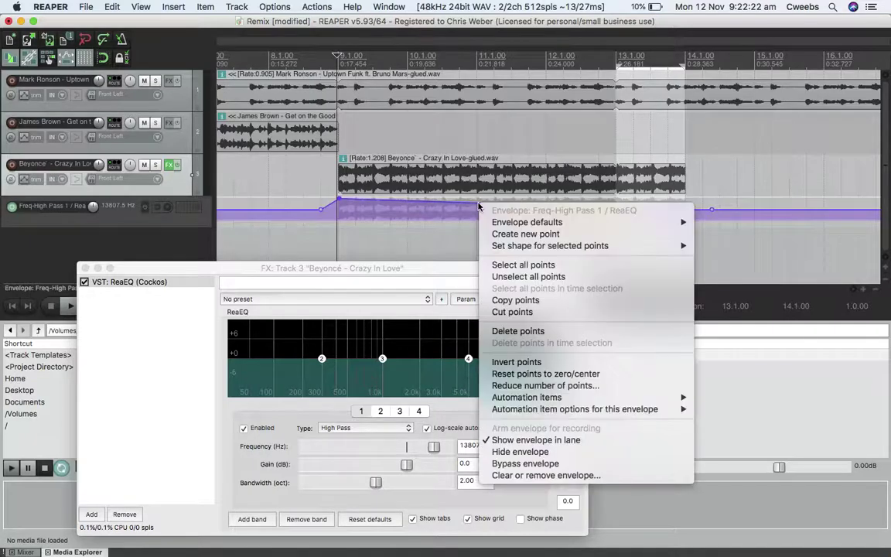
{"action": "left_click", "coordinate": [524, 234]}
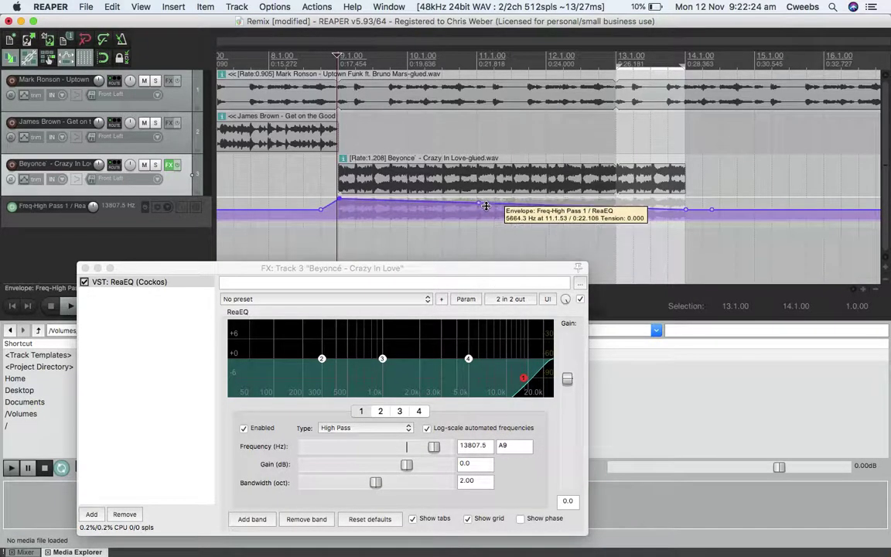
{"action": "right_click", "coordinate": [484, 206]}
{"action": "left_click", "coordinate": [523, 234]}
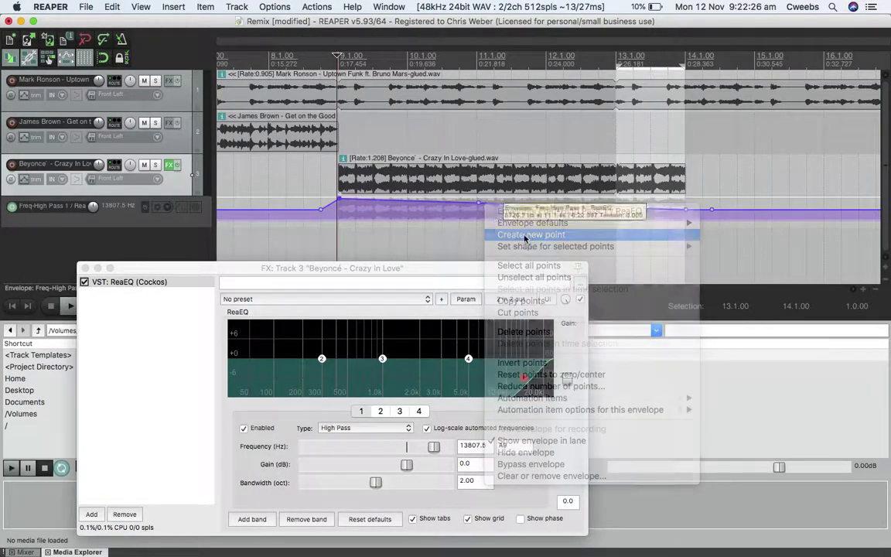
{"action": "left_click_drag", "start_coordinate": [485, 203], "coordinate": [481, 173]}
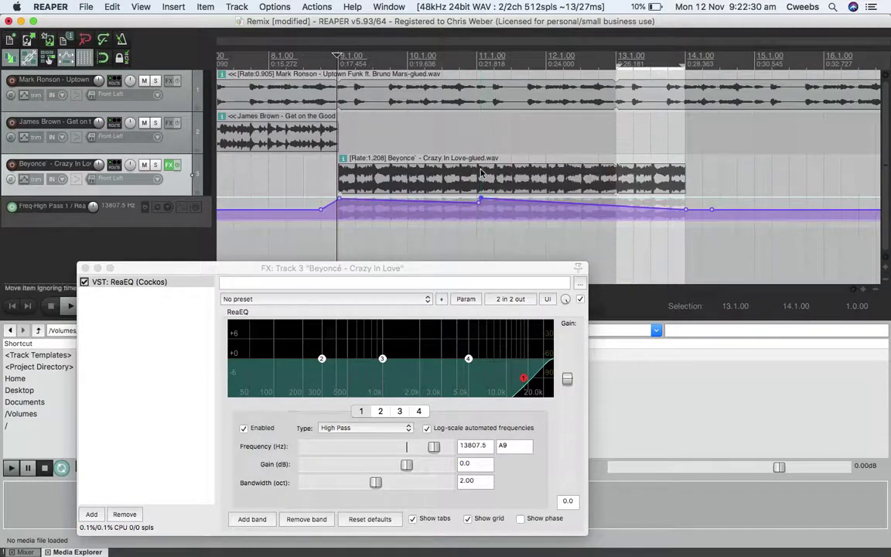
{"action": "key", "text": "space"}
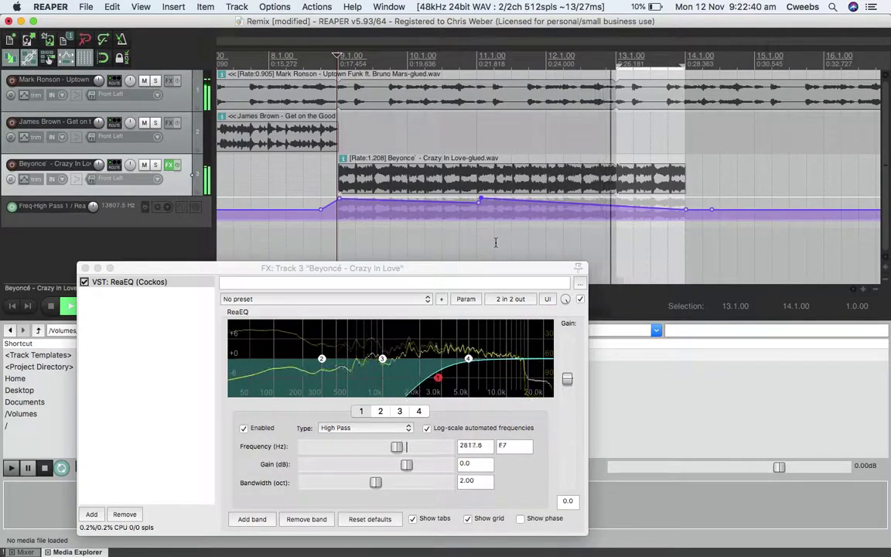
{"action": "key", "text": "space"}
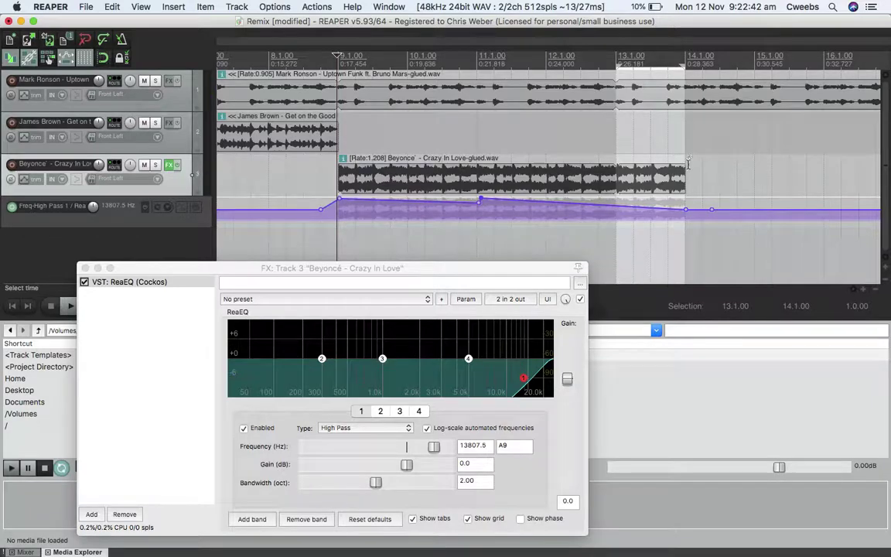
Extend the Beyoncé clip to about bar 16, lower the bar 14 point to ~783 Hz, and audition
{"action": "left_click_drag", "start_coordinate": [684, 179], "coordinate": [875, 179]}
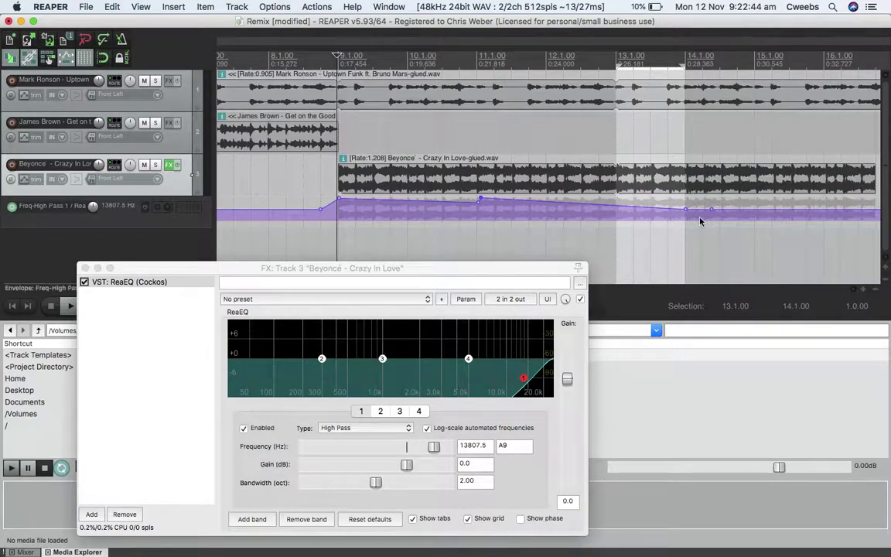
{"action": "left_click_drag", "start_coordinate": [680, 208], "coordinate": [685, 252]}
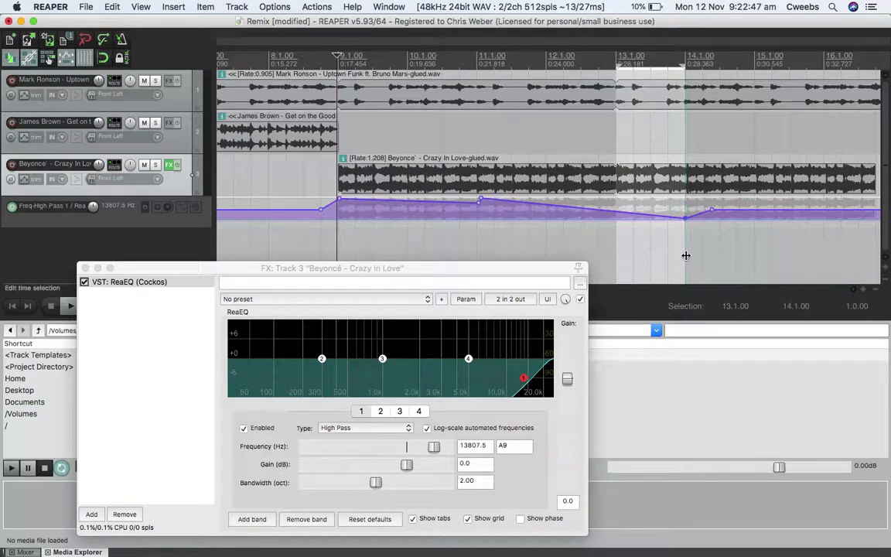
{"action": "left_click", "coordinate": [580, 238]}
{"action": "key", "text": "space"}
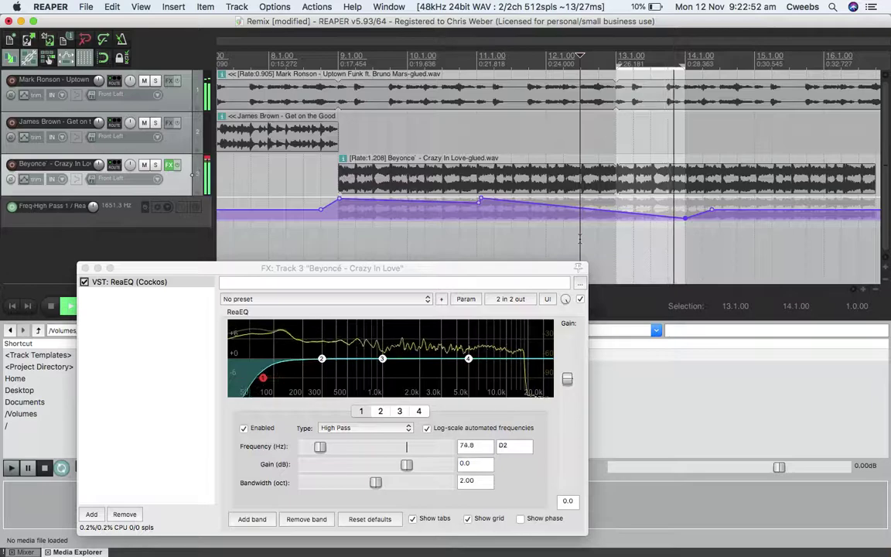
{"action": "key", "text": "space"}
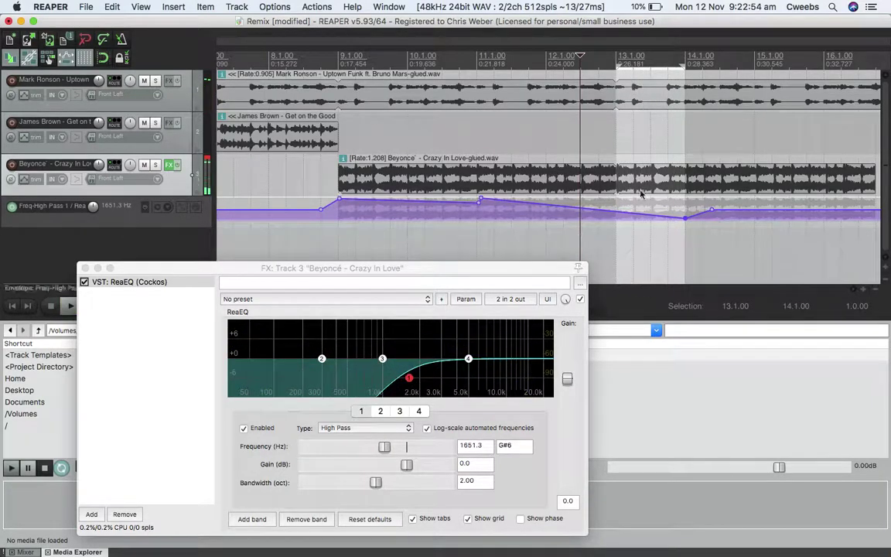
{"action": "left_click", "coordinate": [629, 242]}
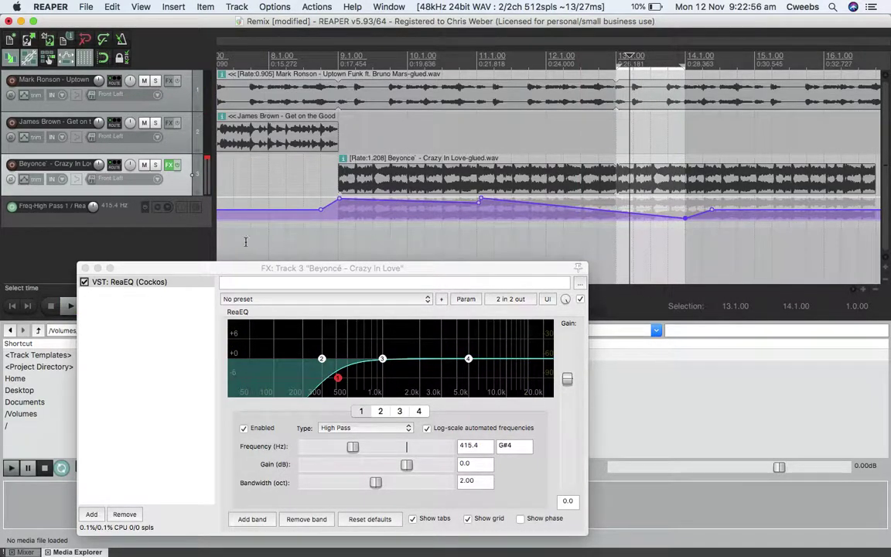